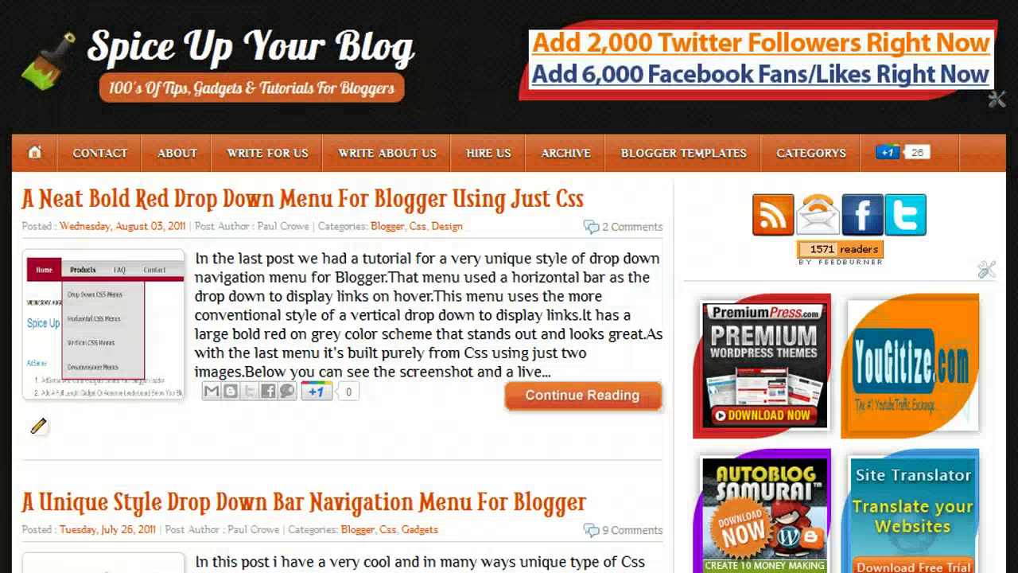
Go to the Write About Spice Up Your Blog page and scroll to its Polaroid Stacked Screenshot example
{"action": "left_click", "coordinate": [469, 352]}
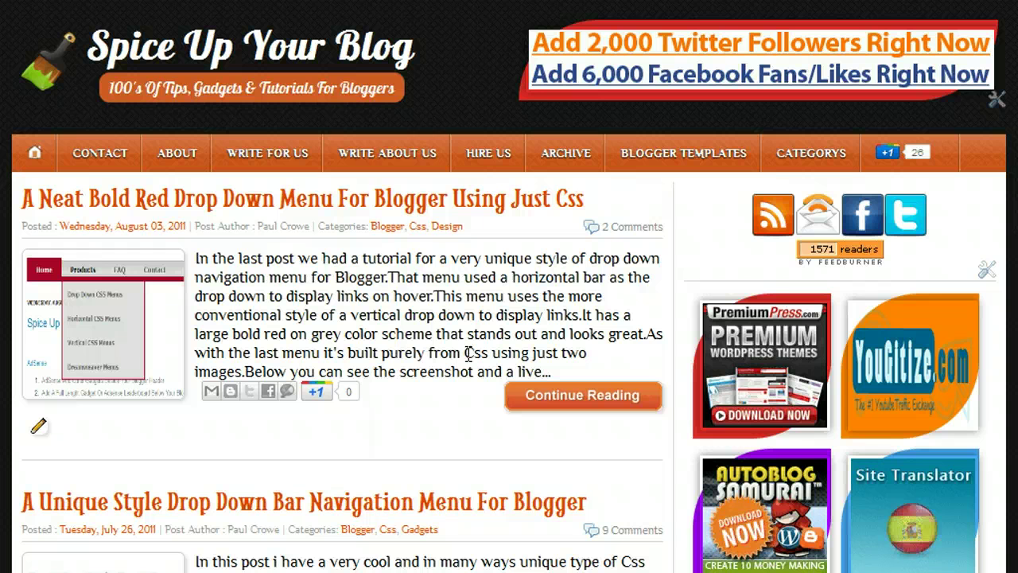
{"action": "left_click", "coordinate": [386, 159]}
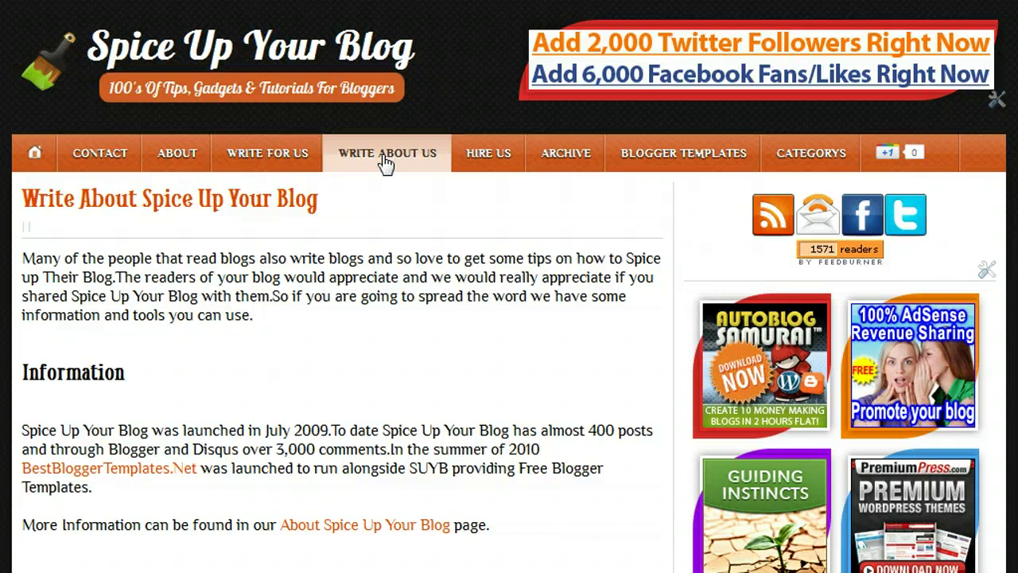
{"action": "left_click", "coordinate": [964, 99]}
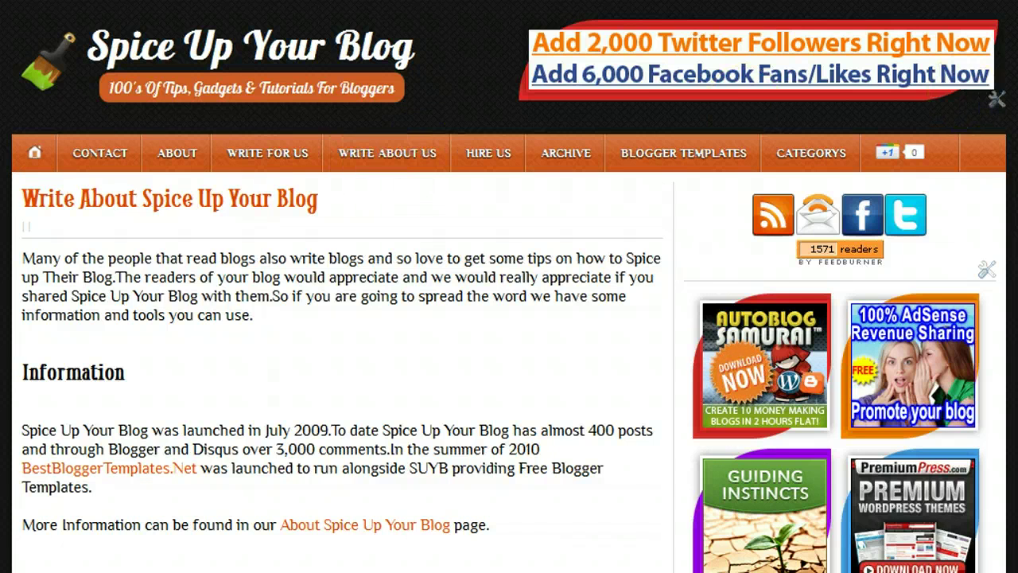
{"action": "scroll", "coordinate": [965, 98], "scroll_direction": "down", "scroll_amount": 5}
{"action": "scroll", "coordinate": [509, 286], "scroll_direction": "down", "scroll_amount": 3}
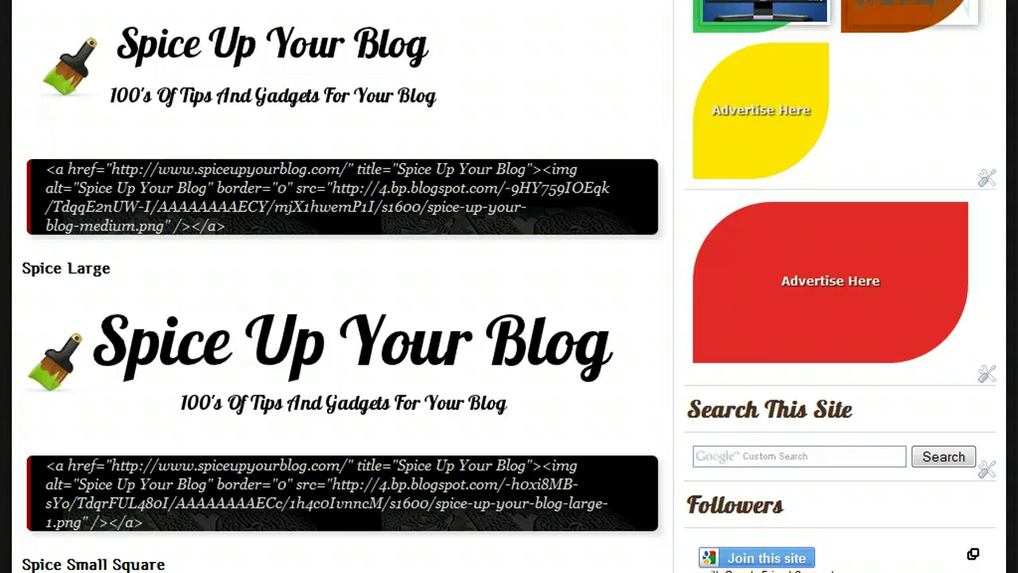
{"action": "scroll", "coordinate": [509, 286], "scroll_direction": "down", "scroll_amount": 9}
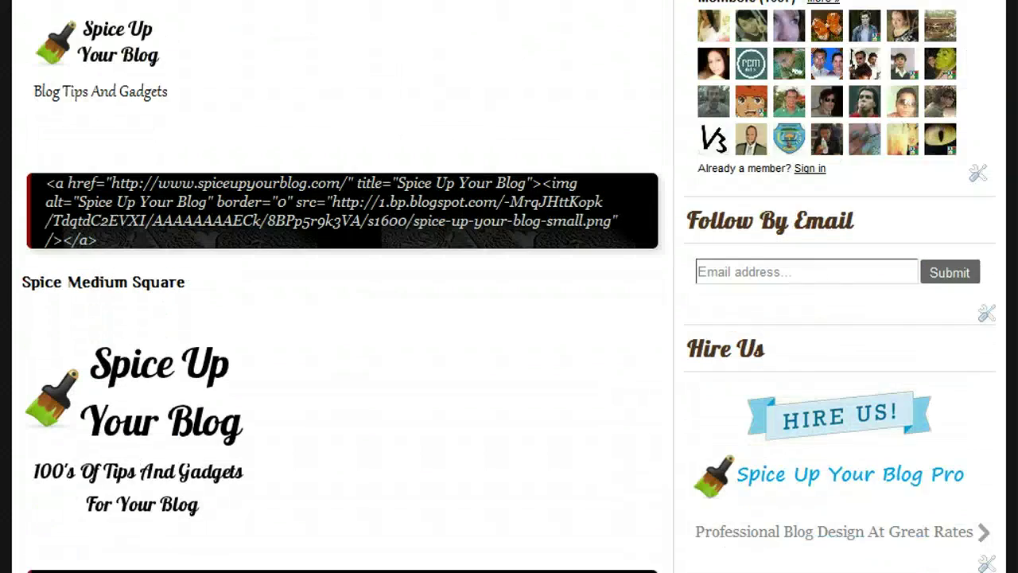
{"action": "scroll", "coordinate": [414, 336], "scroll_direction": "down", "scroll_amount": 3}
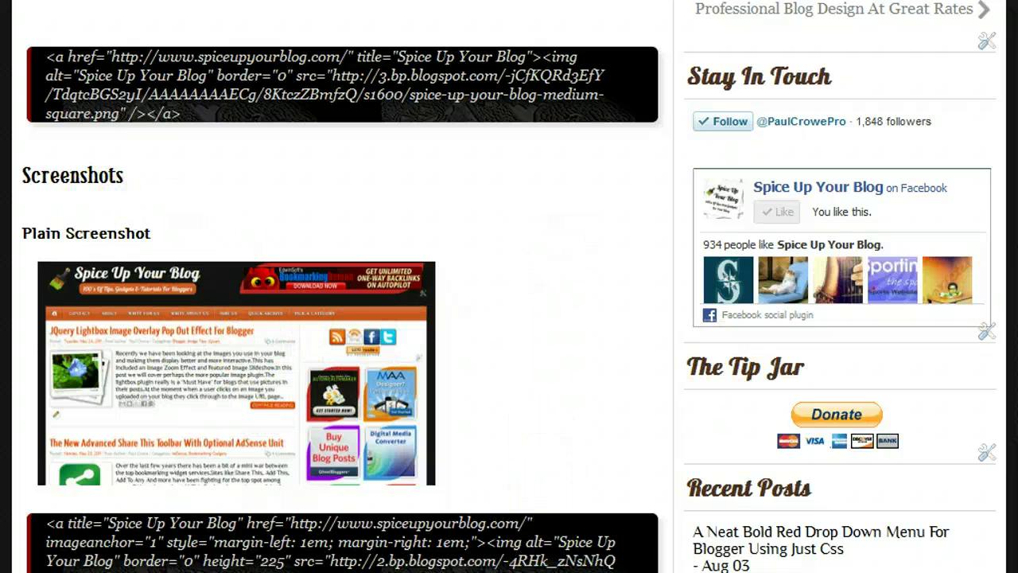
{"action": "scroll", "coordinate": [200, 159], "scroll_direction": "down", "scroll_amount": 6}
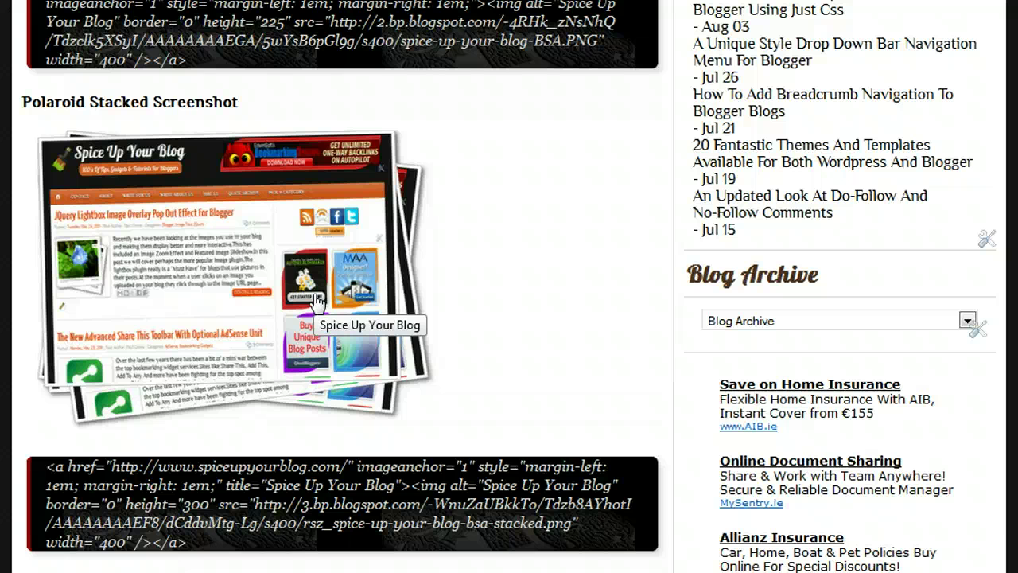
{"action": "left_click", "coordinate": [543, 245]}
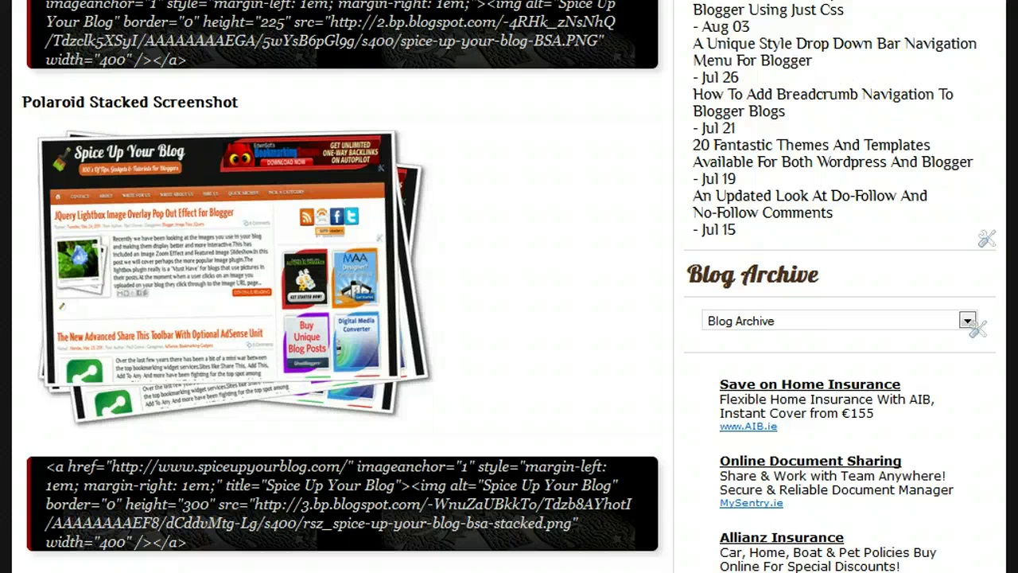
Bring up the DrPic online editor's intro page, with no picture loaded
{"action": "scroll", "coordinate": [509, 286], "scroll_direction": "up", "scroll_amount": 15}
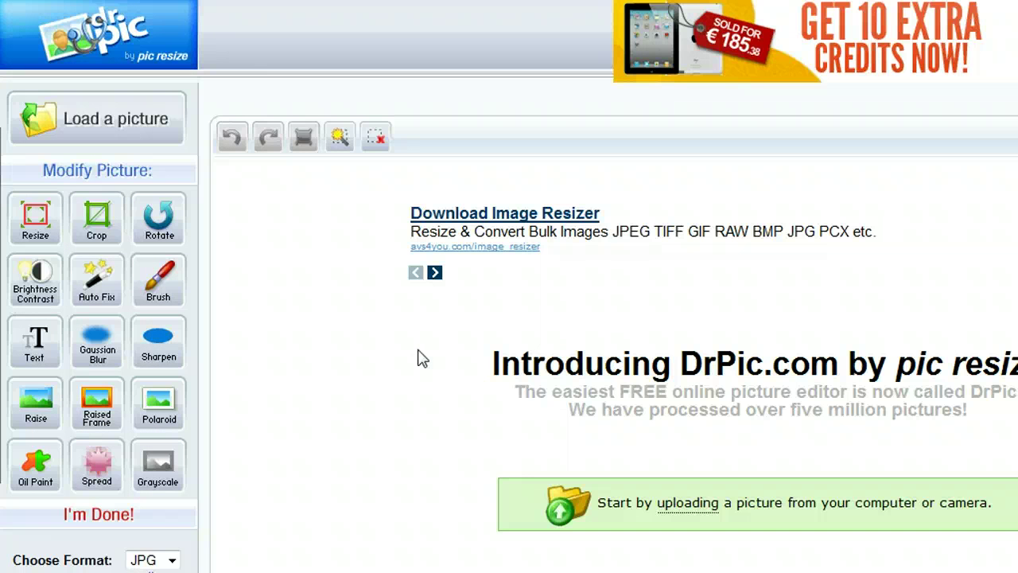
Upload the Google-Chrome-Logo-Image file into the DrPic editor, with PNG output
{"action": "left_click", "coordinate": [137, 127]}
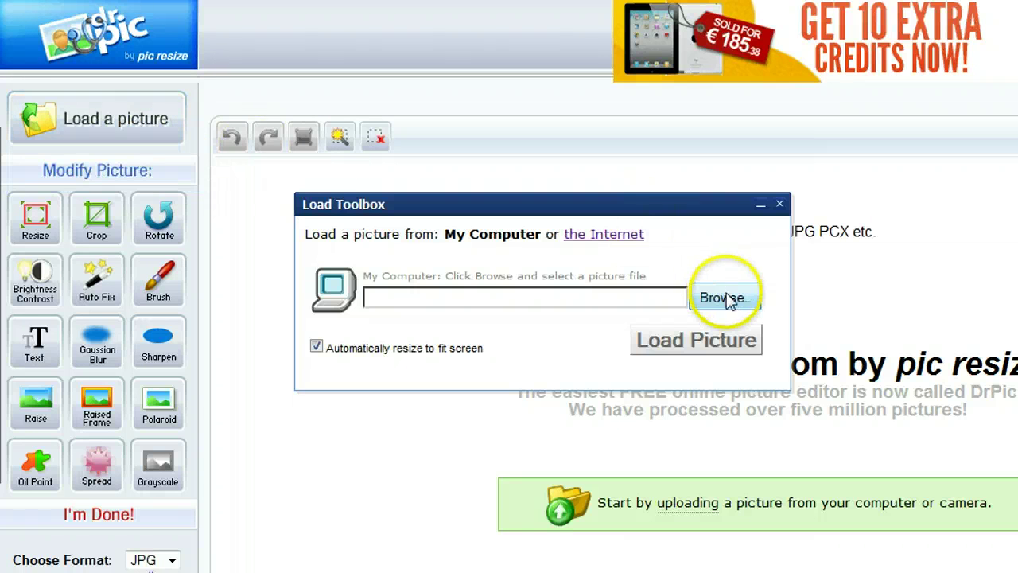
{"action": "left_click", "coordinate": [726, 298]}
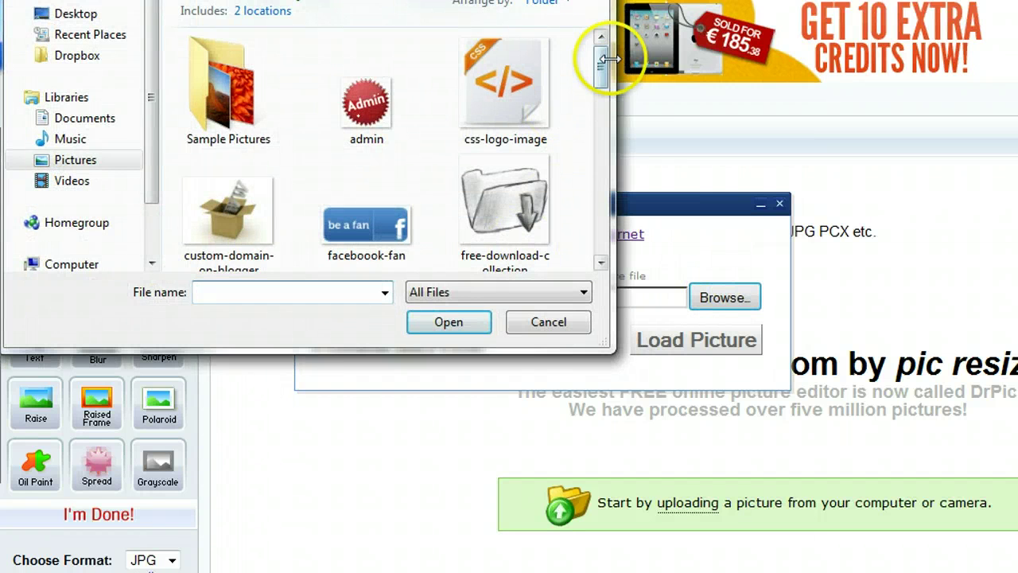
{"action": "scroll", "coordinate": [602, 68], "scroll_direction": "down", "scroll_amount": 5}
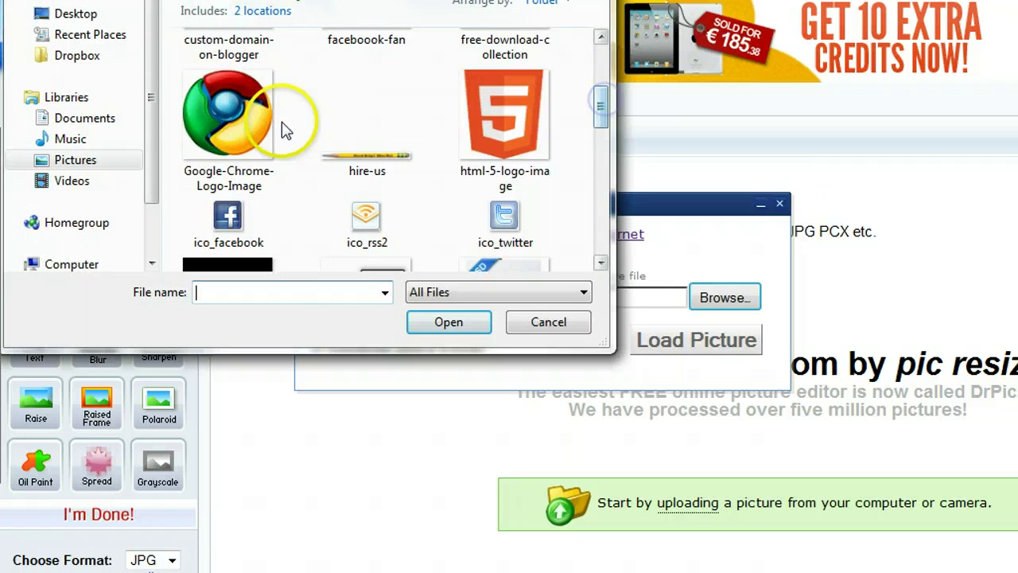
{"action": "left_click", "coordinate": [249, 127]}
{"action": "double_click", "coordinate": [249, 128]}
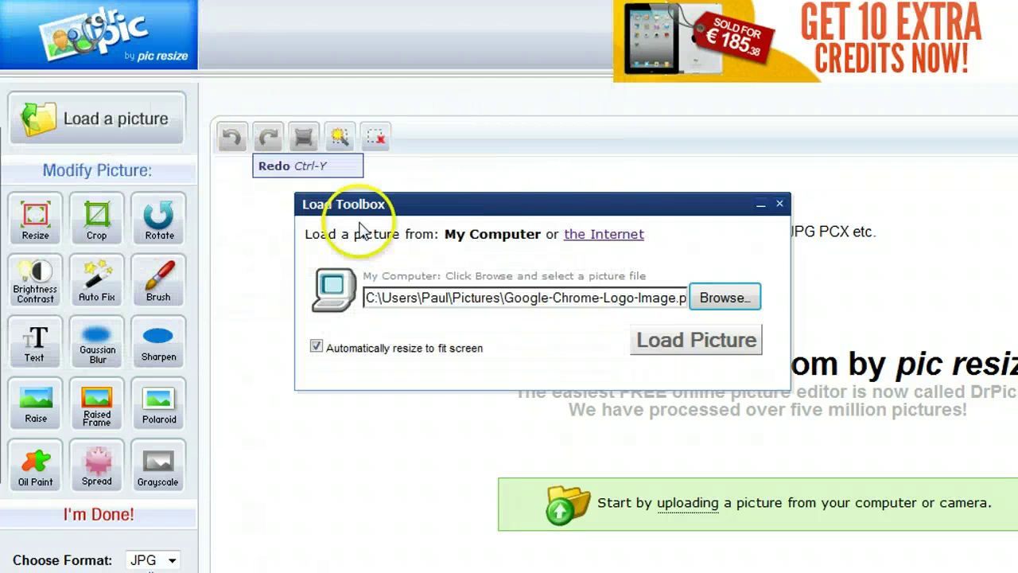
{"action": "left_click", "coordinate": [658, 338]}
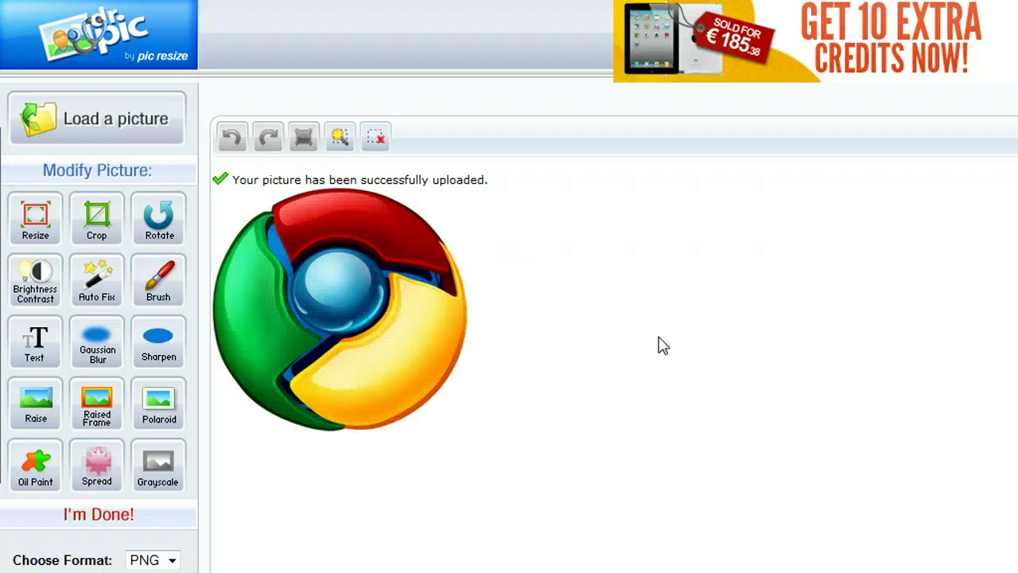
Bring up the Polaroid Toolbox for the Chrome logo from the Modify Picture tools
{"action": "left_click", "coordinate": [551, 334]}
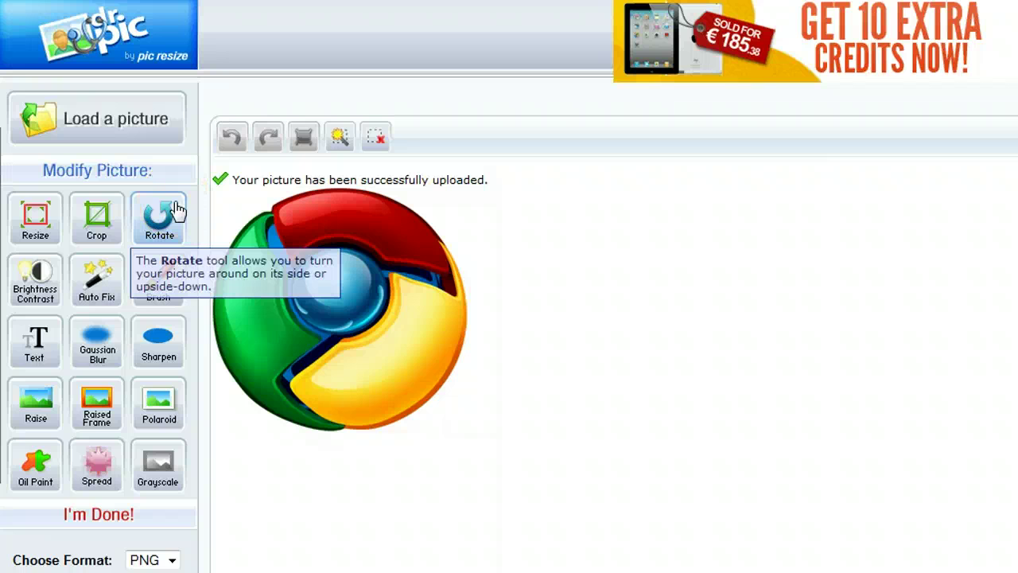
{"action": "left_click", "coordinate": [27, 223]}
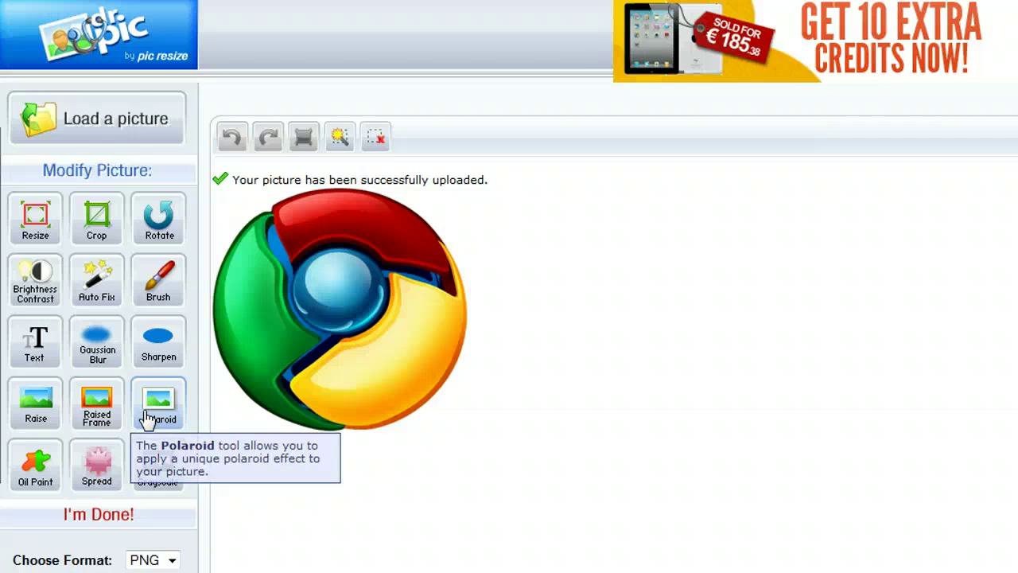
{"action": "left_click", "coordinate": [124, 354]}
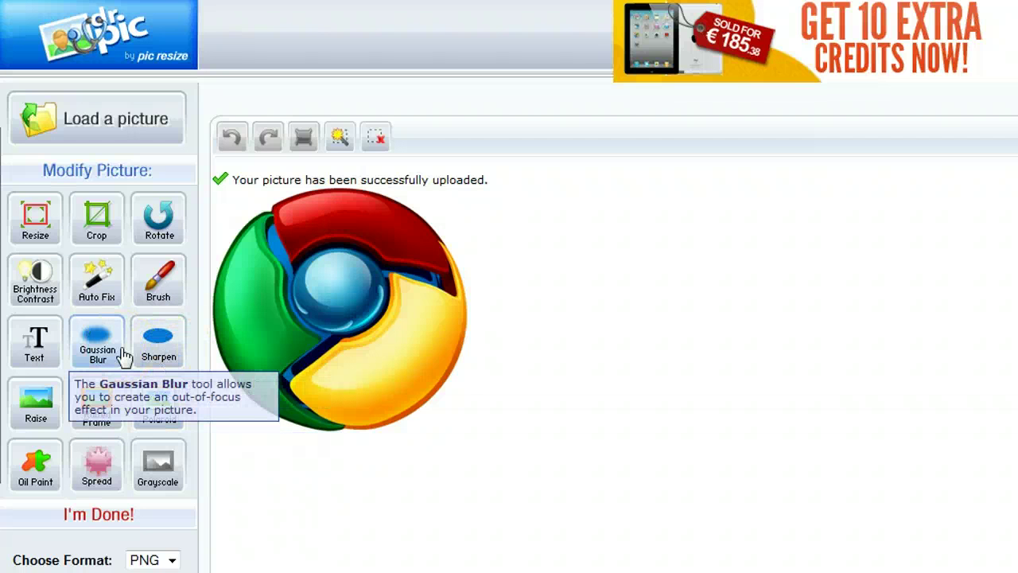
{"action": "left_click", "coordinate": [40, 341]}
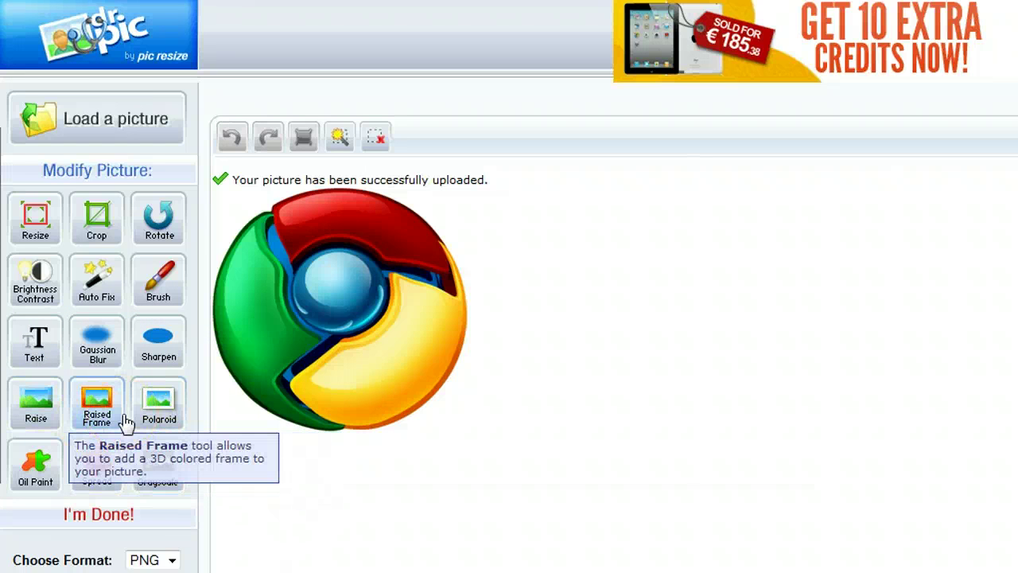
{"action": "left_click", "coordinate": [149, 421]}
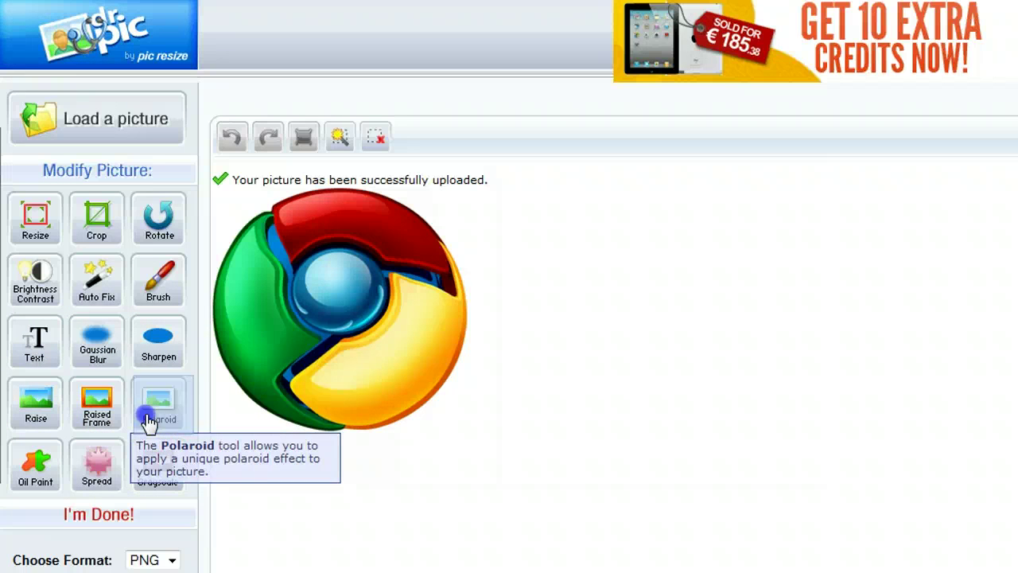
Apply the Polaroid Stack Effect with a #FFFFFF background to the logo, then close the toolbox
{"action": "left_click", "coordinate": [416, 423]}
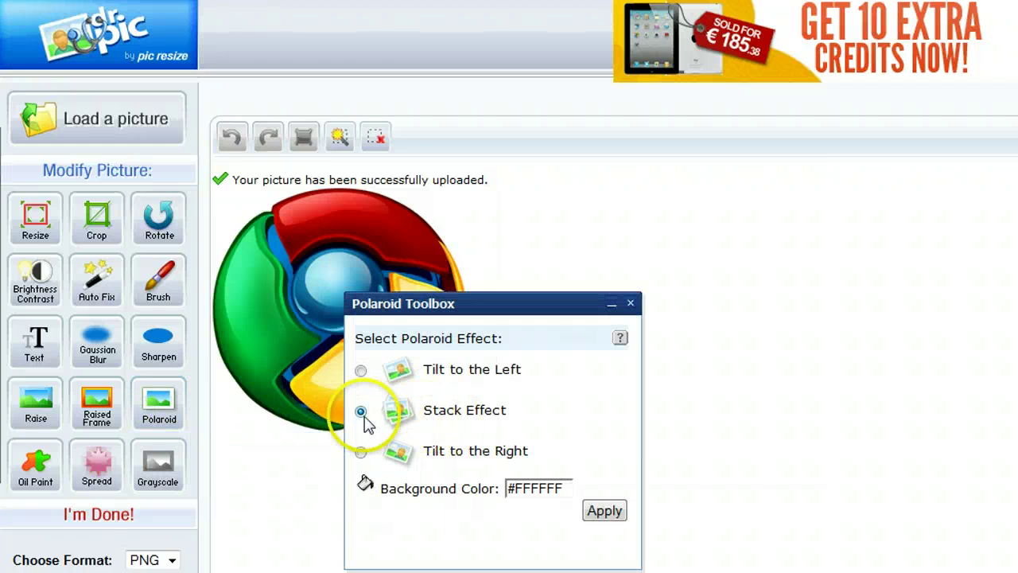
{"action": "left_click", "coordinate": [361, 371]}
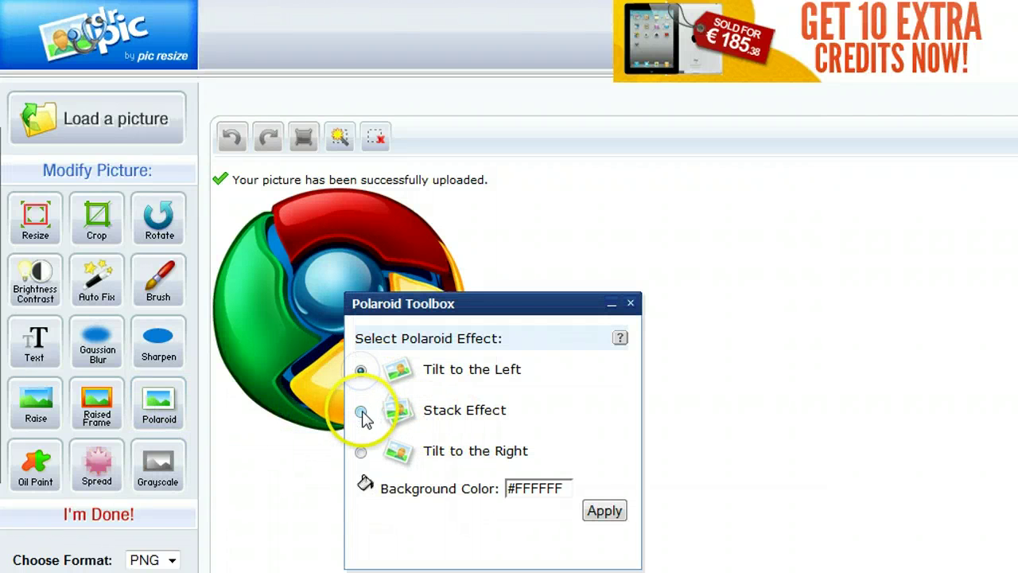
{"action": "left_click", "coordinate": [361, 412]}
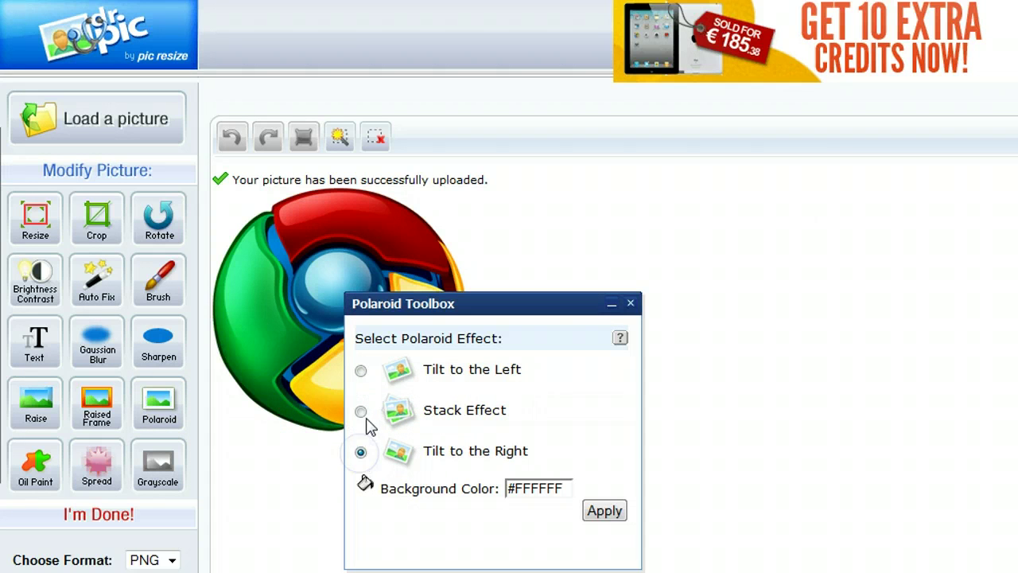
{"action": "left_click", "coordinate": [361, 411]}
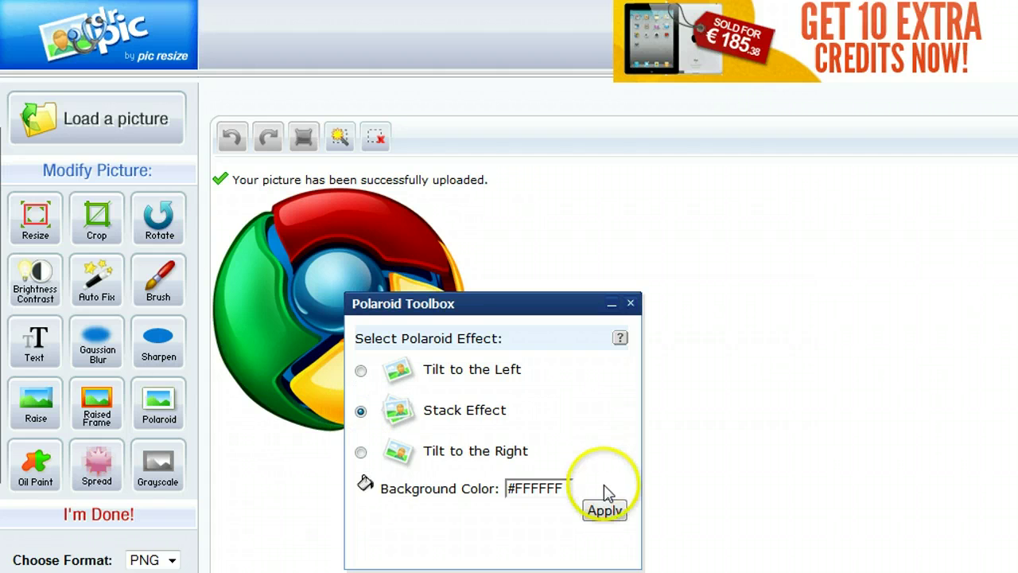
{"action": "left_click_drag", "start_coordinate": [562, 487], "coordinate": [499, 487]}
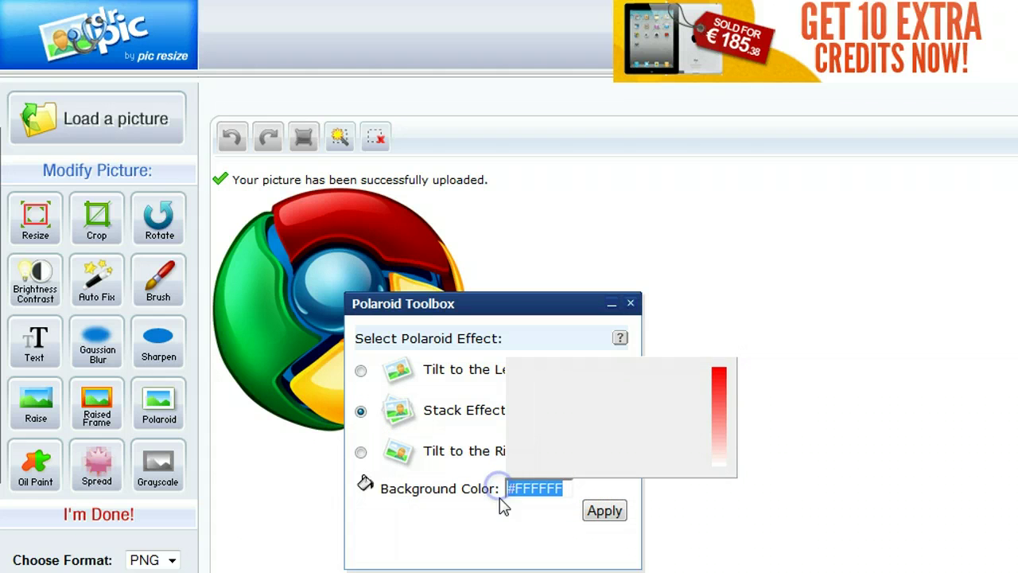
{"action": "left_click", "coordinate": [515, 521]}
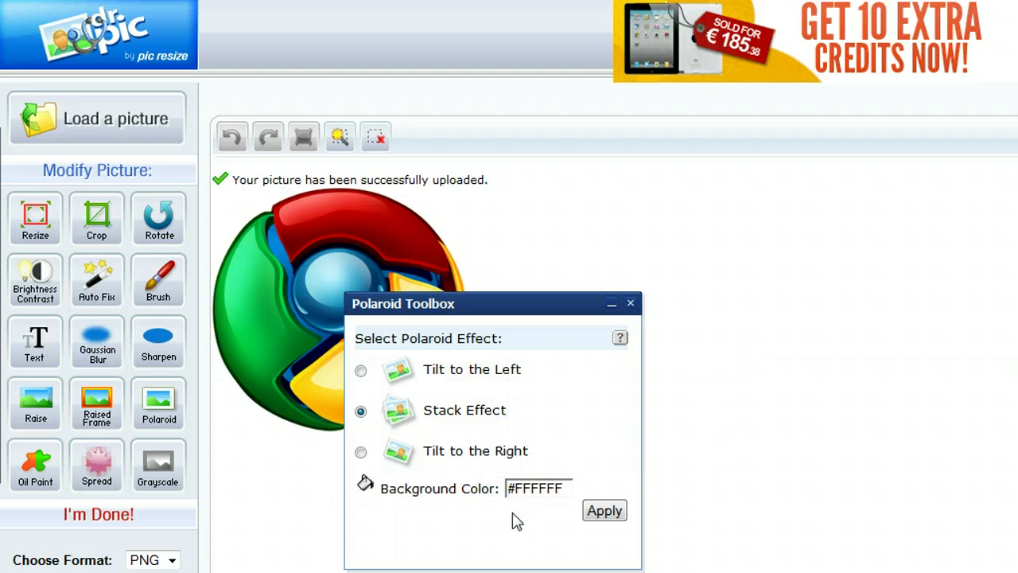
{"action": "left_click", "coordinate": [603, 513]}
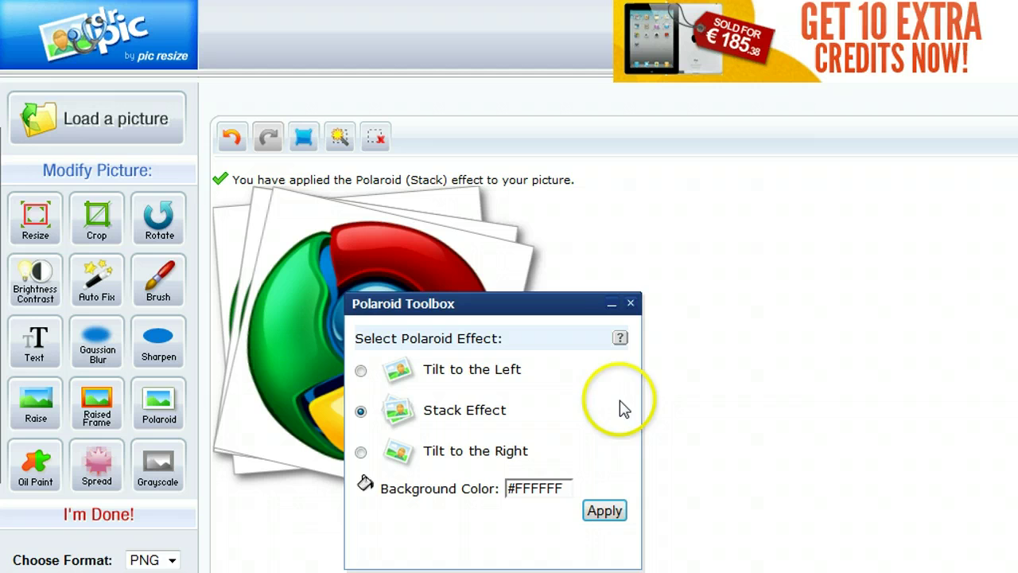
{"action": "left_click", "coordinate": [630, 304]}
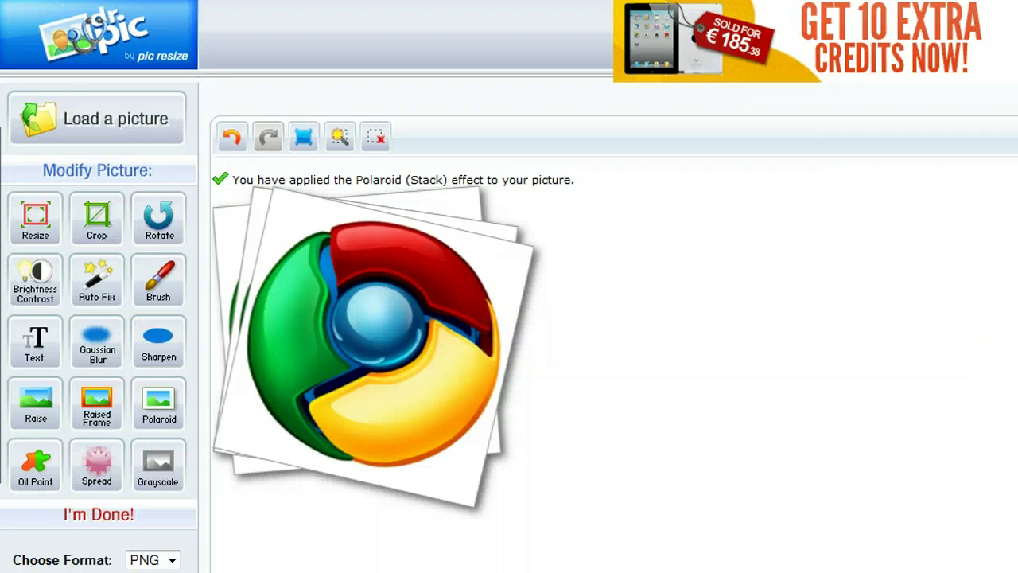
Undo the stacked Polaroid effect on the logo
{"action": "scroll", "coordinate": [509, 286], "scroll_direction": "down", "scroll_amount": 2}
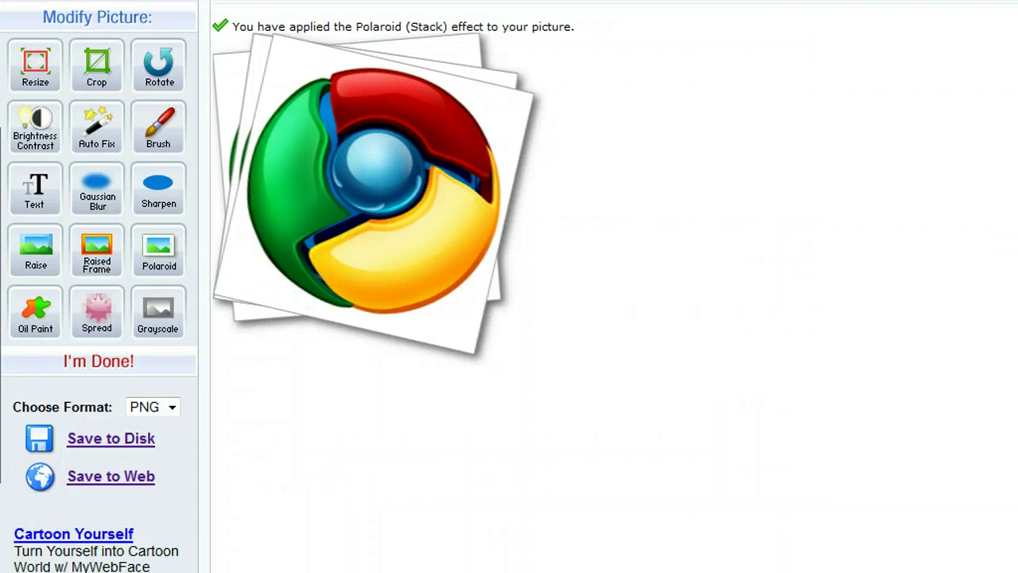
{"action": "scroll", "coordinate": [509, 287], "scroll_direction": "up", "scroll_amount": 1}
{"action": "left_click", "coordinate": [235, 88]}
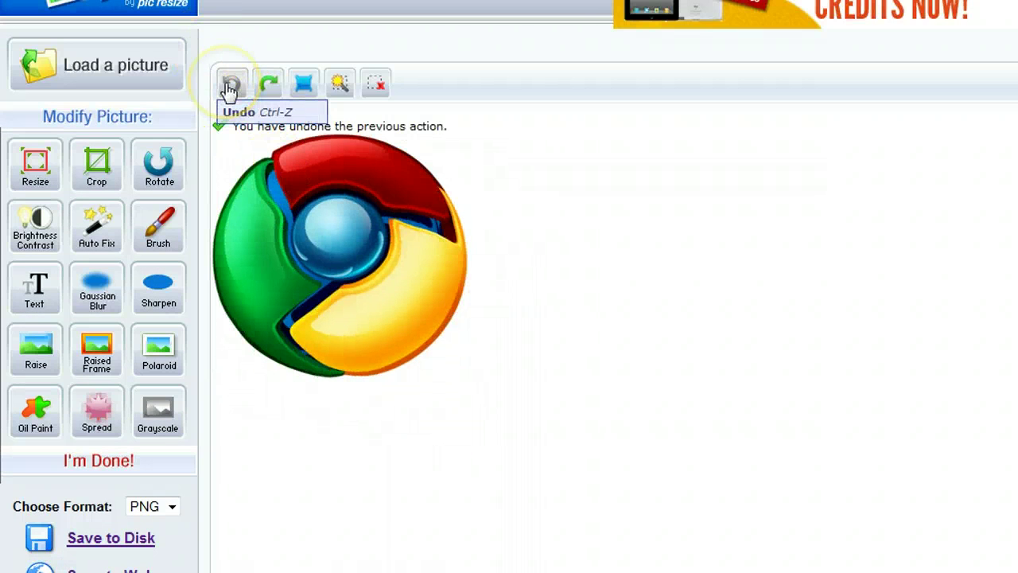
Apply the Polaroid Tilt to the Right effect and close the toolbox
{"action": "left_click", "coordinate": [163, 358]}
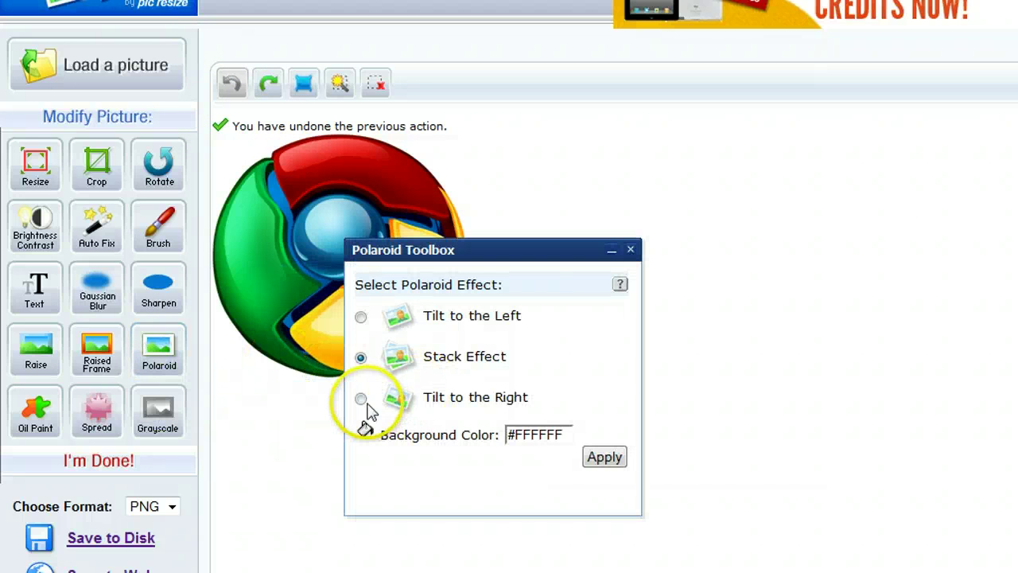
{"action": "left_click", "coordinate": [361, 398]}
{"action": "left_click", "coordinate": [617, 465]}
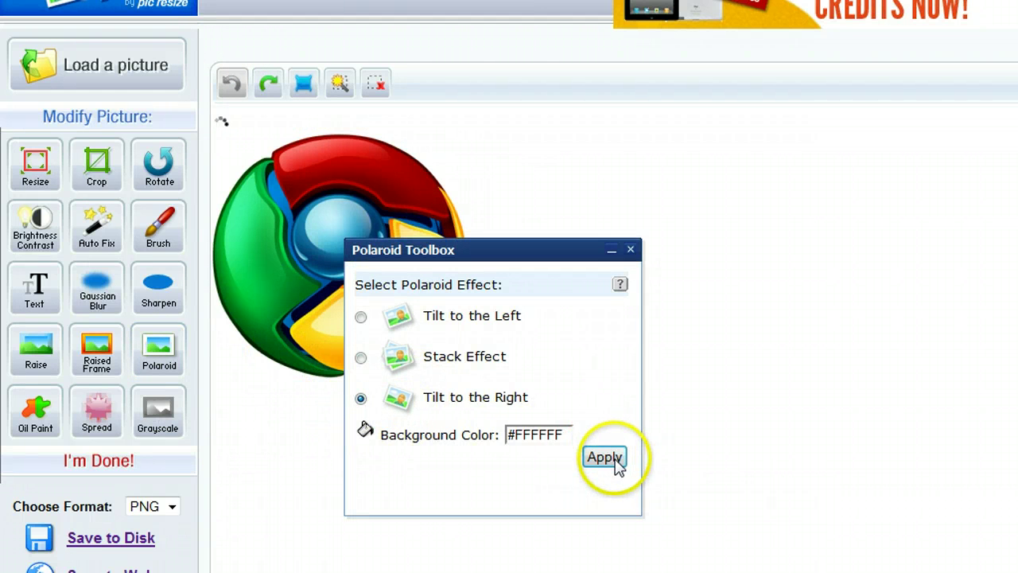
{"action": "left_click", "coordinate": [631, 251]}
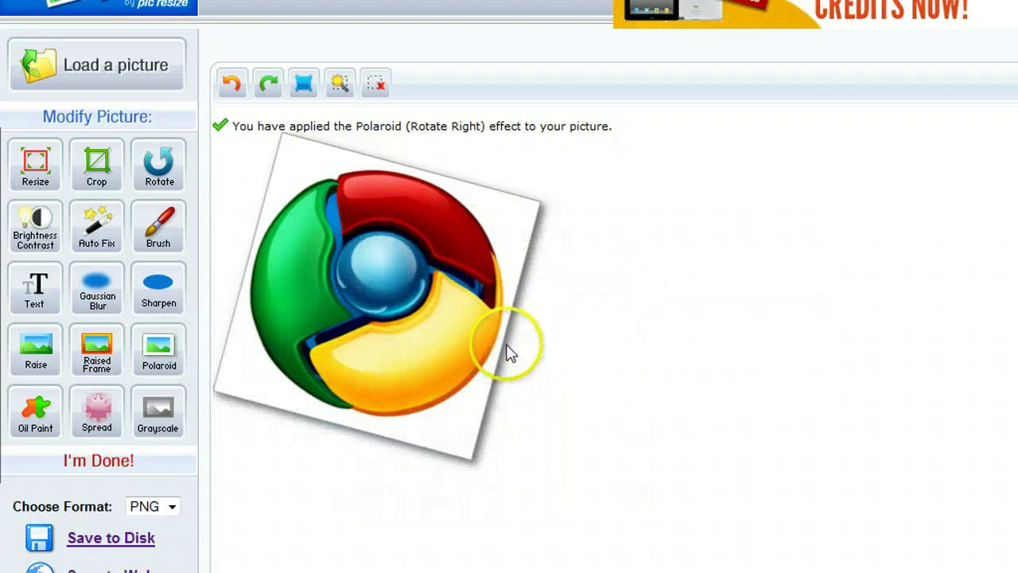
Undo the tilted Polaroid, trial Oil Paint on the entire picture, then undo that too
{"action": "left_click", "coordinate": [231, 95]}
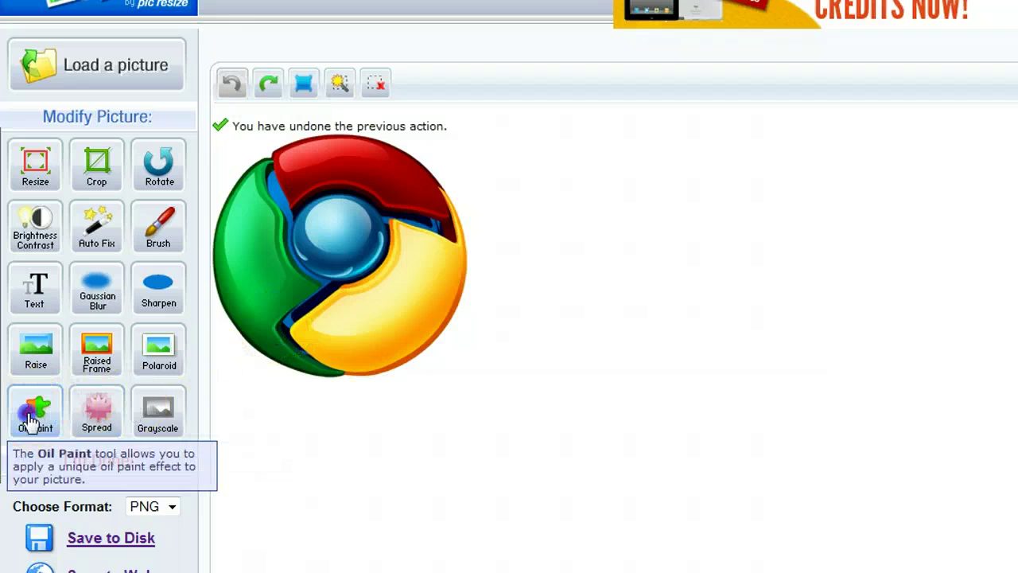
{"action": "left_click", "coordinate": [30, 415]}
{"action": "left_click", "coordinate": [549, 422]}
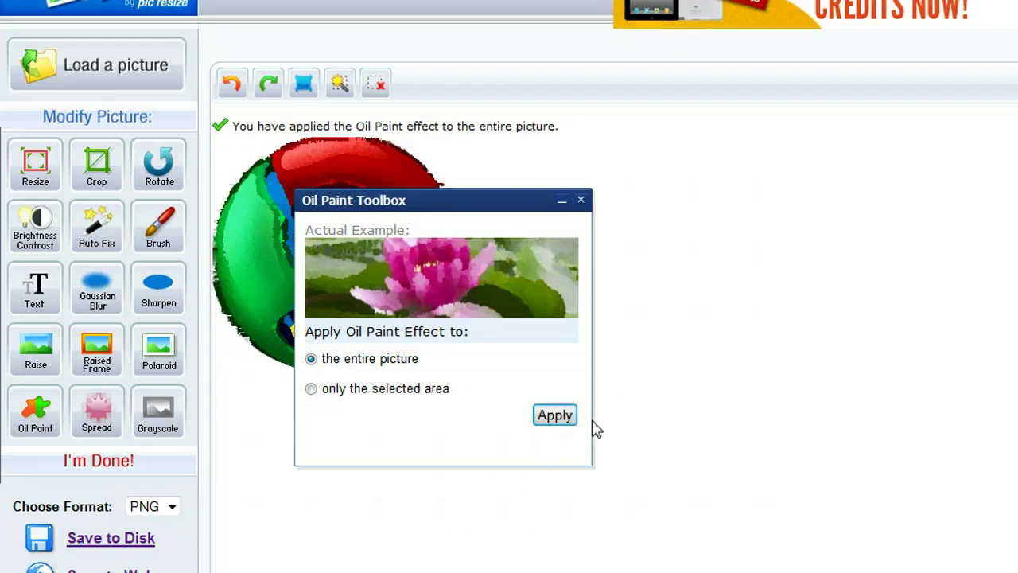
{"action": "left_click", "coordinate": [581, 200]}
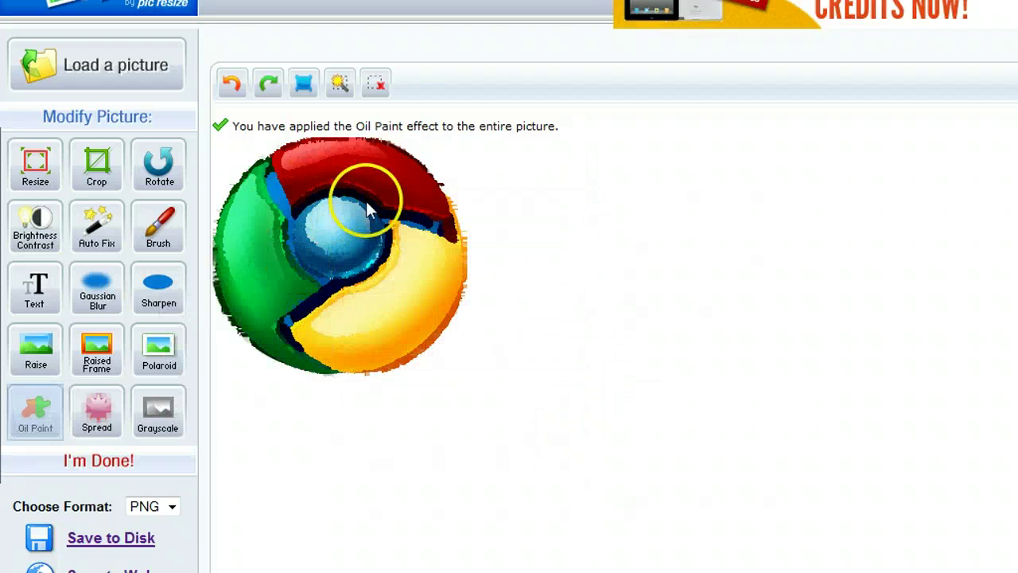
{"action": "left_click", "coordinate": [230, 86]}
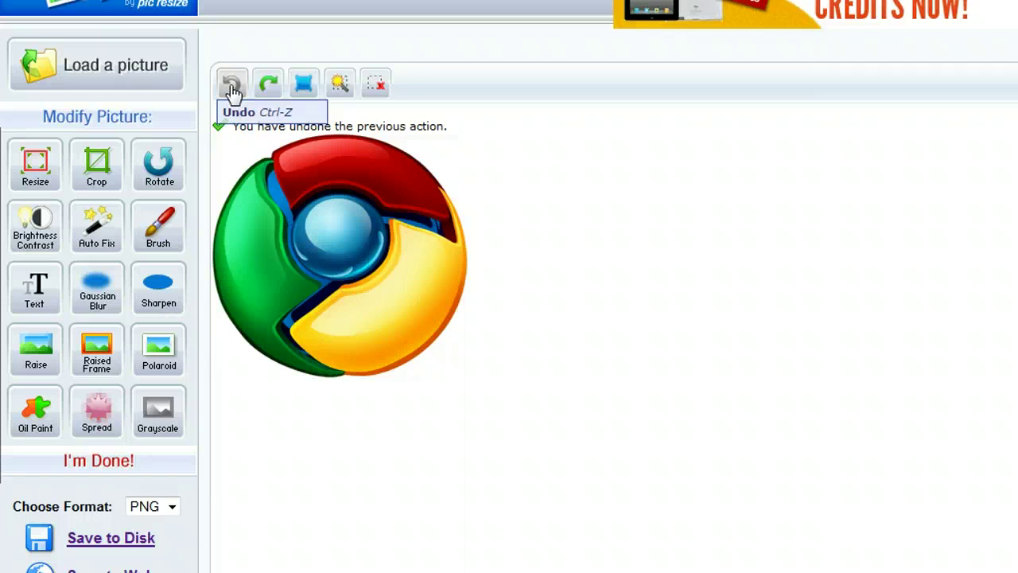
Reapply the Polaroid Stack Effect to the Chrome logo and close the toolbox
{"action": "left_click", "coordinate": [160, 362]}
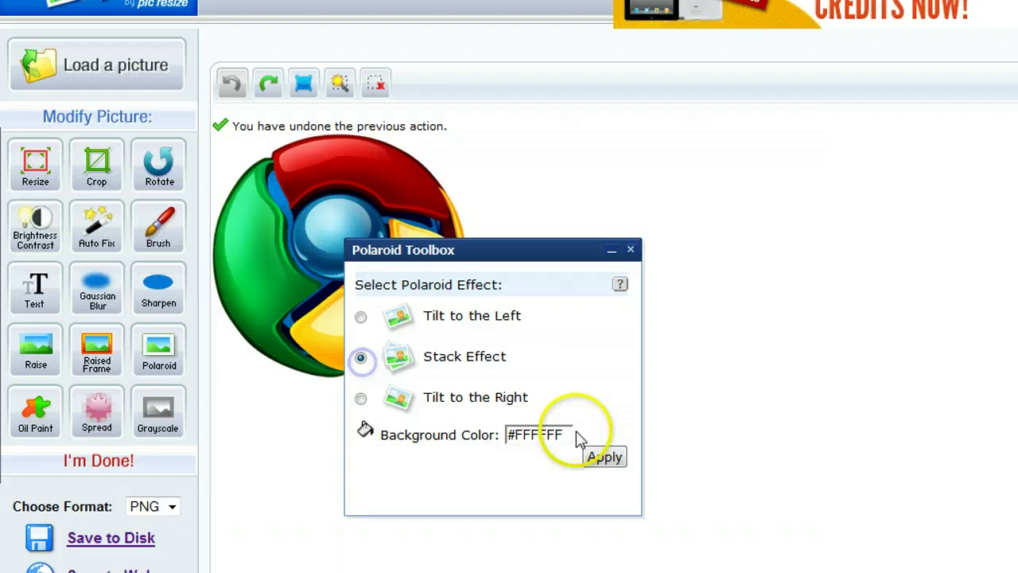
{"action": "left_click", "coordinate": [602, 456]}
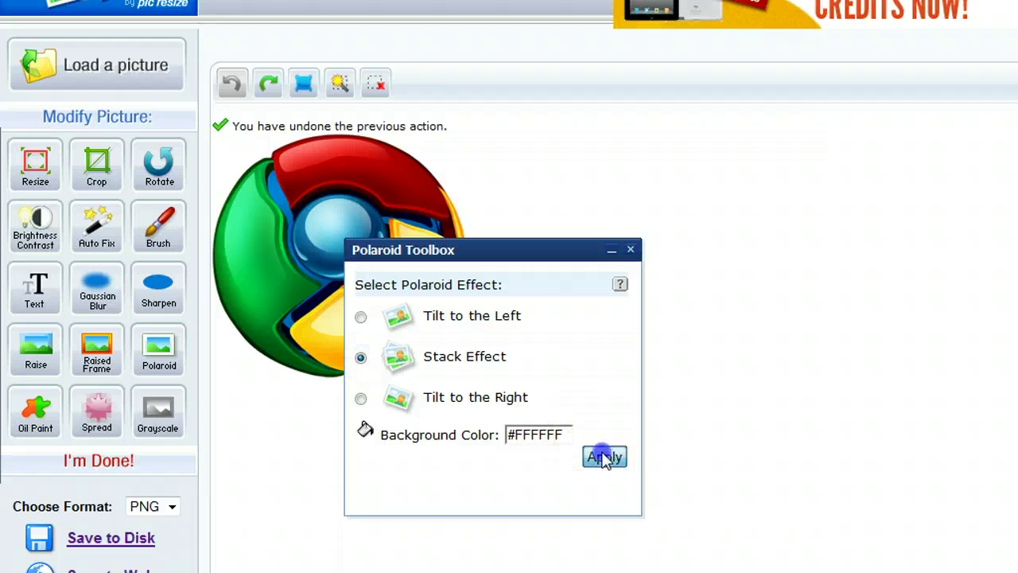
{"action": "left_click", "coordinate": [597, 322]}
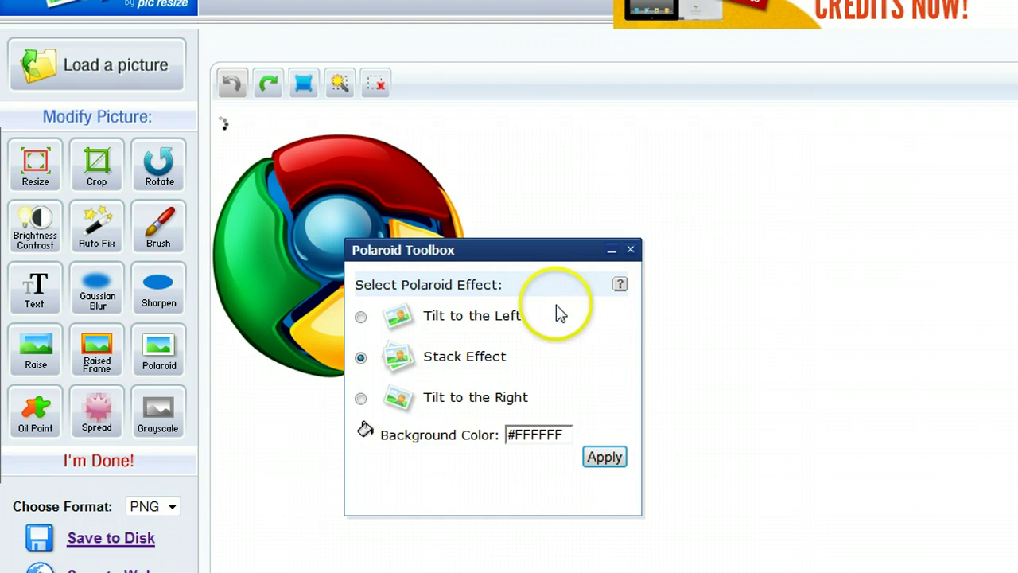
{"action": "left_click", "coordinate": [631, 252]}
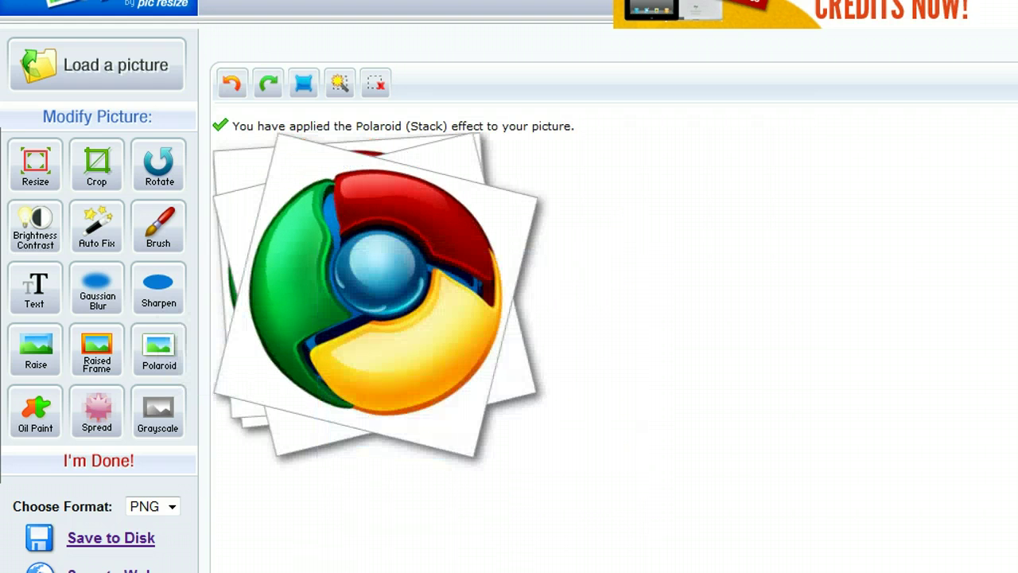
{"action": "scroll", "coordinate": [538, 357], "scroll_direction": "down", "scroll_amount": 3}
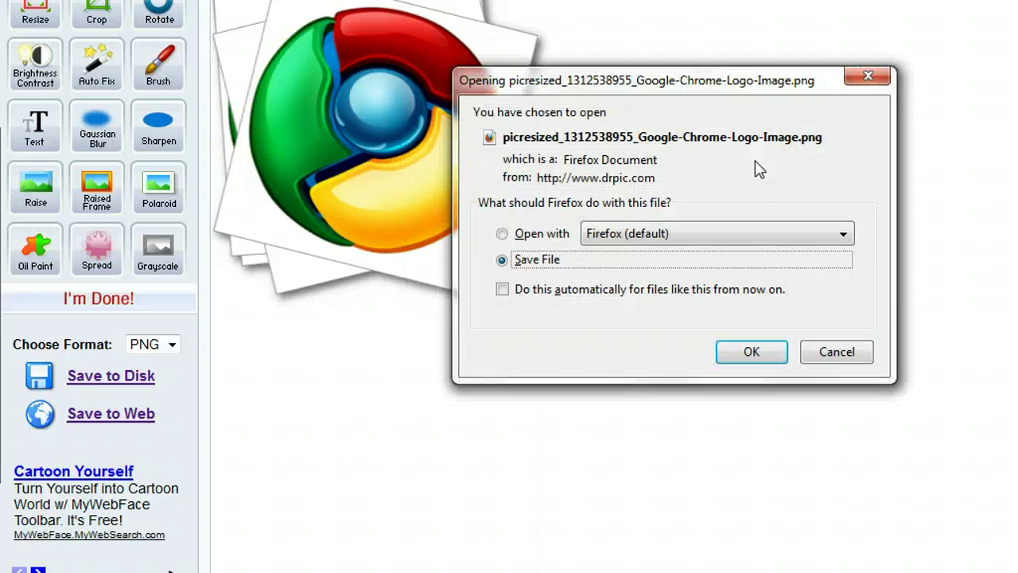
Choose Save File in Firefox's prompt to save the stacked-Polaroid logo as PNG
{"action": "left_click", "coordinate": [751, 356]}
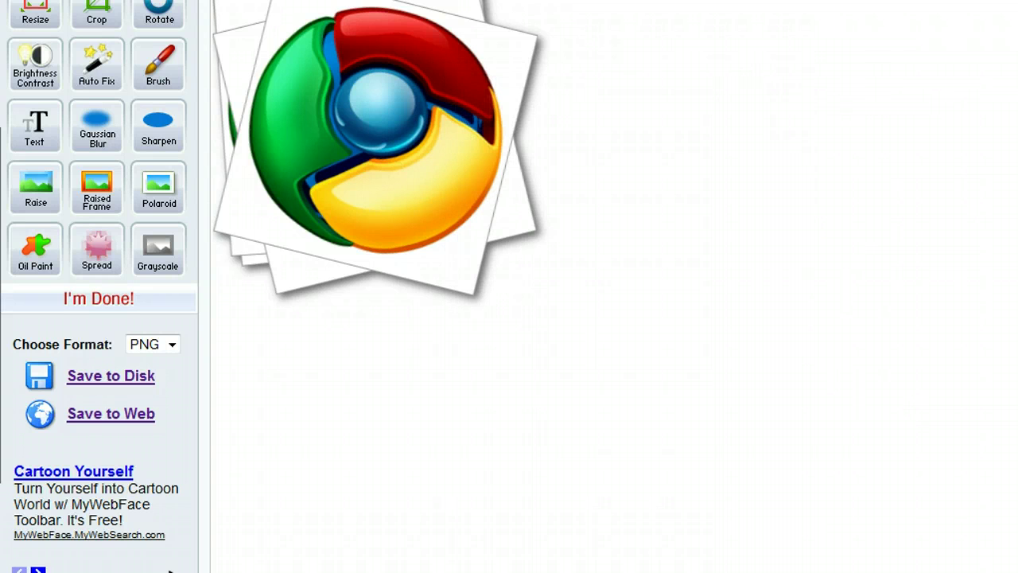